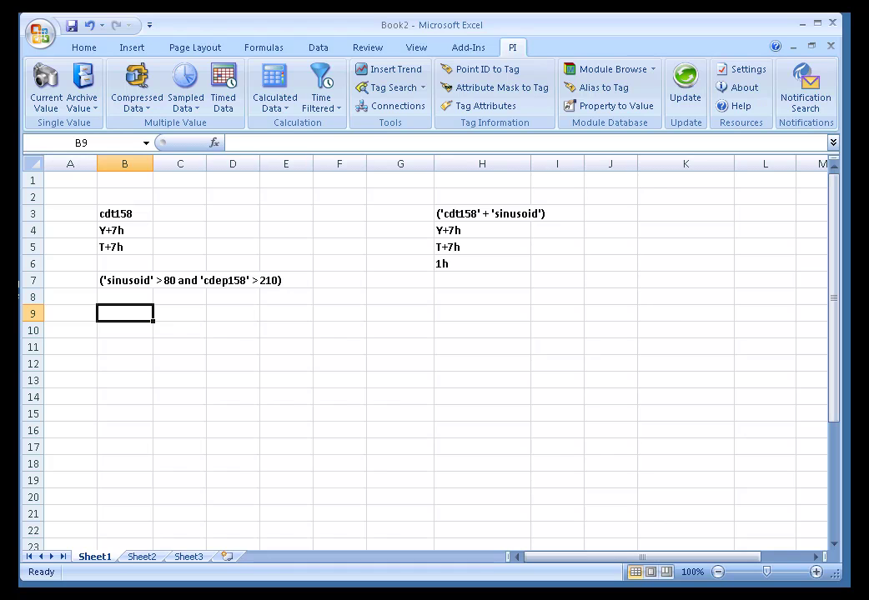
Examine the advanced options of the Calculated Data function for cell B9 and close it without inserting anything
{"action": "left_click", "coordinate": [275, 81]}
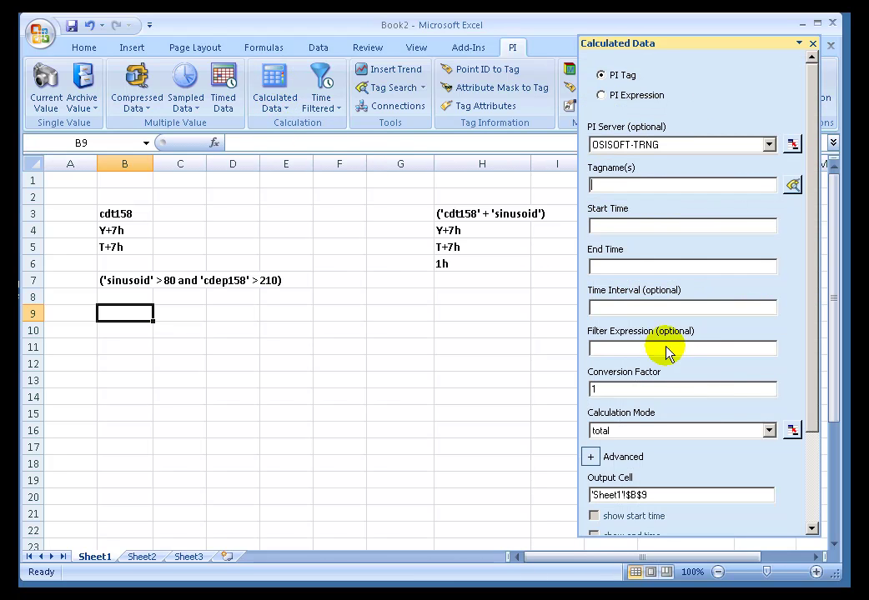
{"action": "left_click", "coordinate": [592, 457]}
{"action": "left_click", "coordinate": [811, 410]}
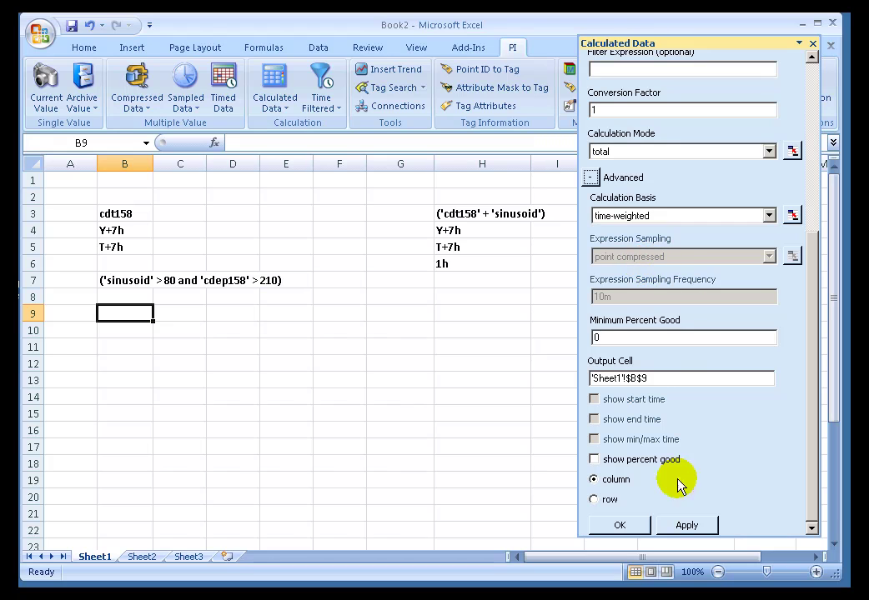
{"action": "left_click", "coordinate": [814, 44]}
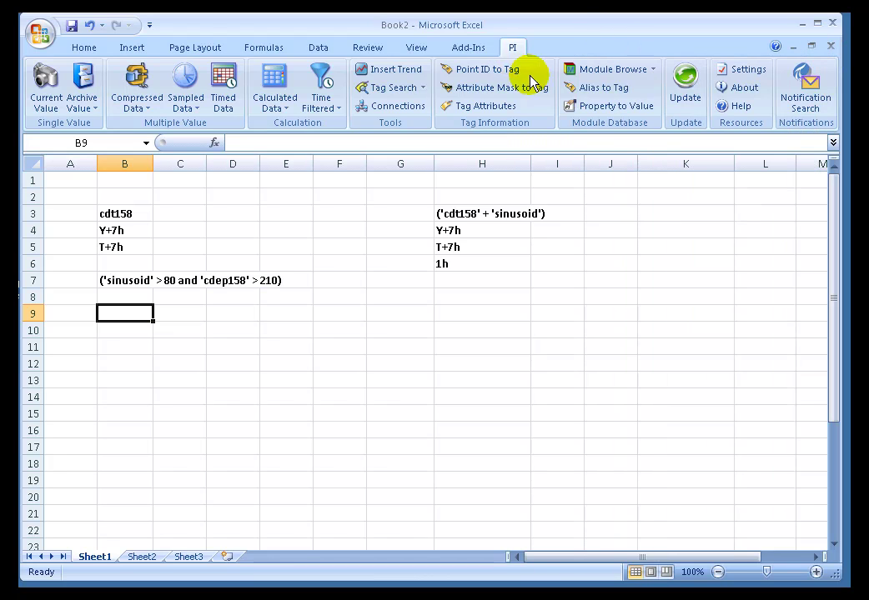
Search the PI DataLink help for "expression sampling"
{"action": "left_click", "coordinate": [737, 109]}
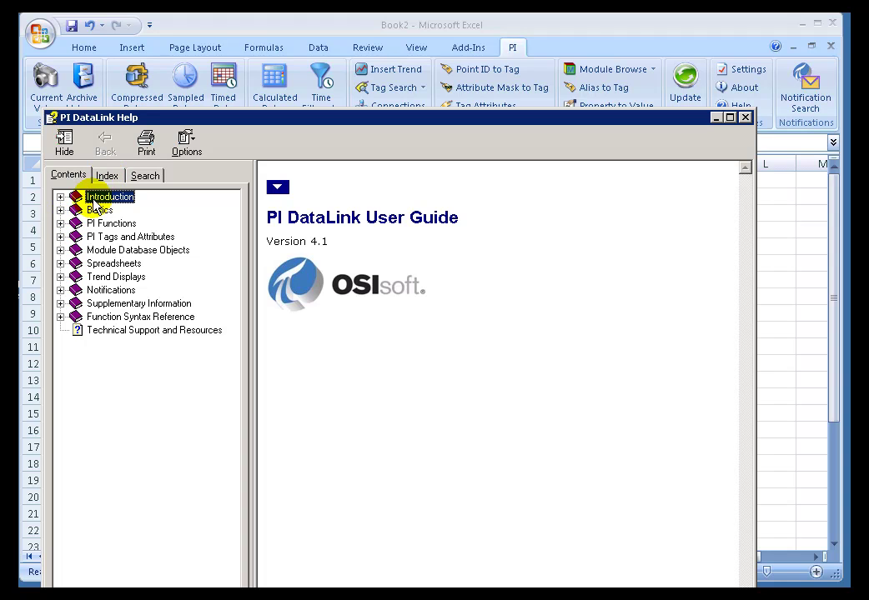
{"action": "left_click", "coordinate": [142, 174]}
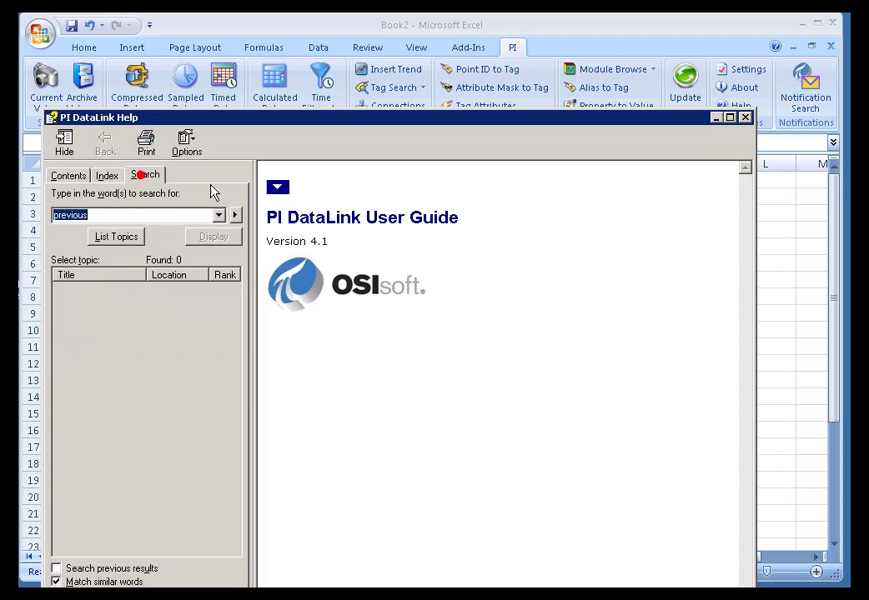
{"action": "left_click", "coordinate": [124, 217]}
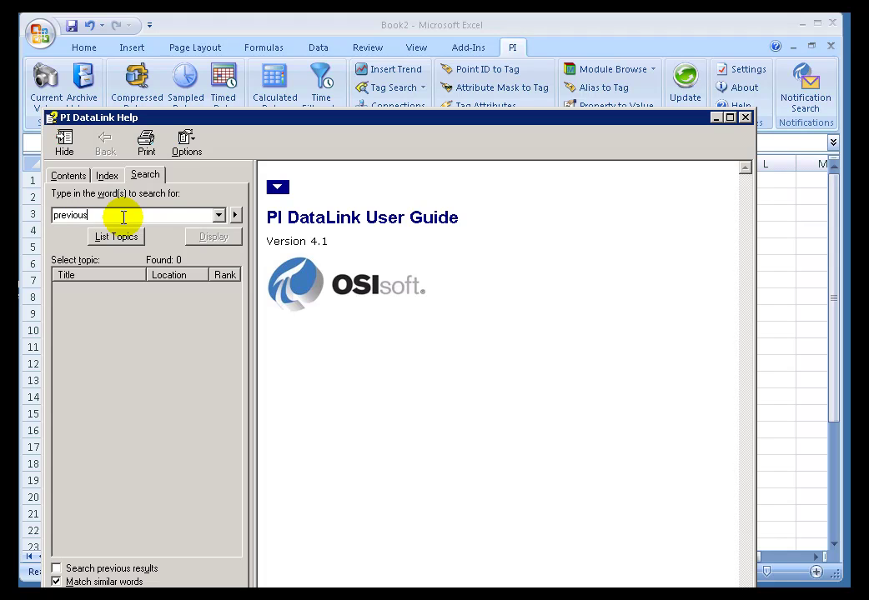
{"action": "type", "text": "expr"}
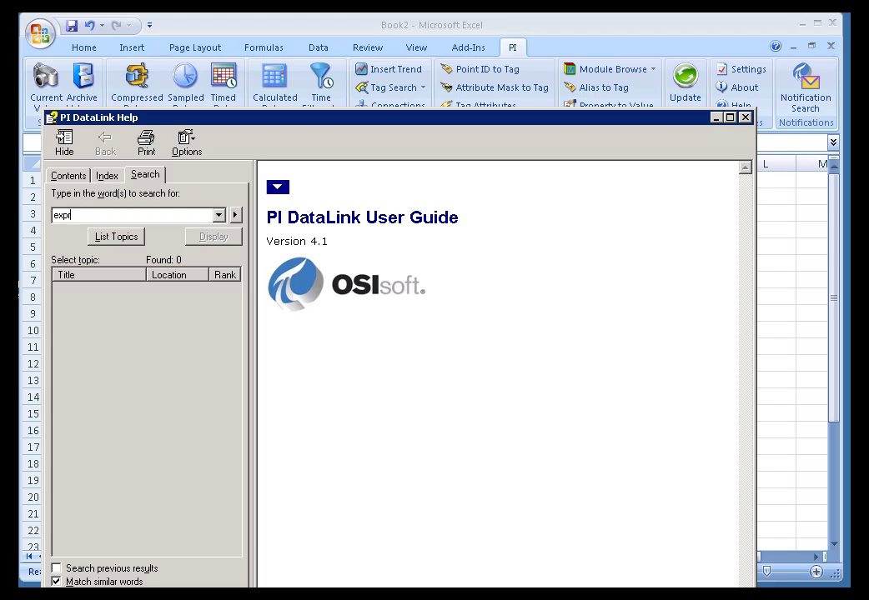
{"action": "type", "text": "ession sampling"}
{"action": "key", "text": "Return"}
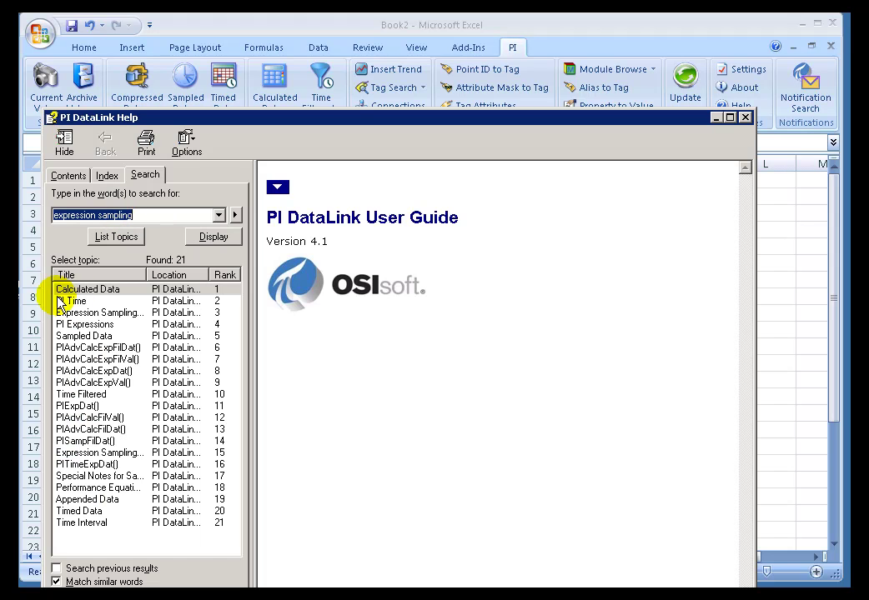
Read the Expression Sampling Mode section of the Calculated Data help topic and close the help
{"action": "double_click", "coordinate": [67, 289]}
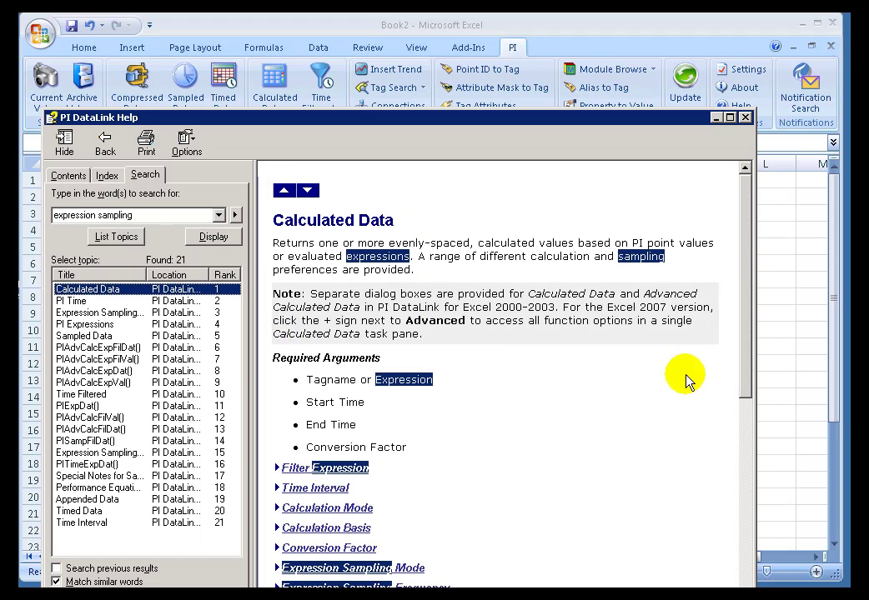
{"action": "left_click", "coordinate": [361, 568]}
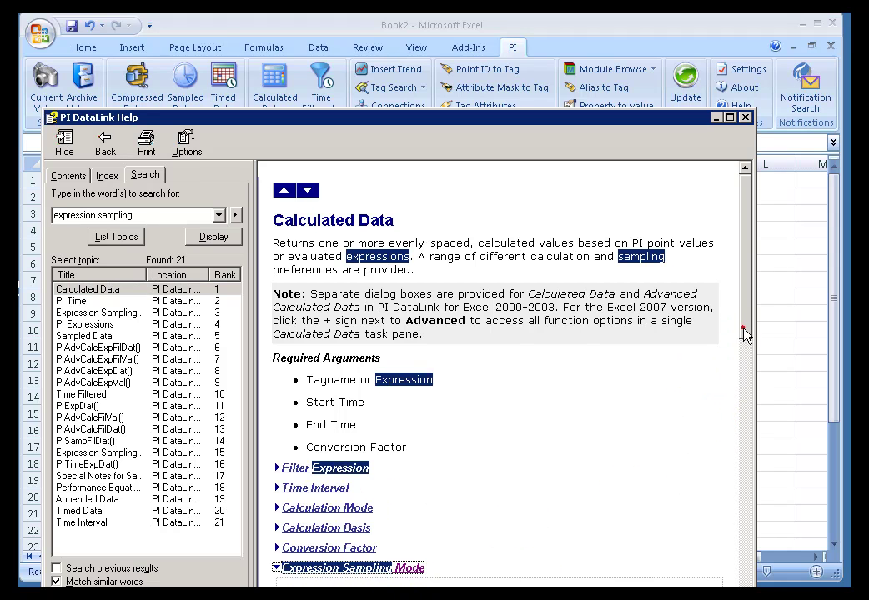
{"action": "left_click_drag", "start_coordinate": [743, 329], "coordinate": [742, 446]}
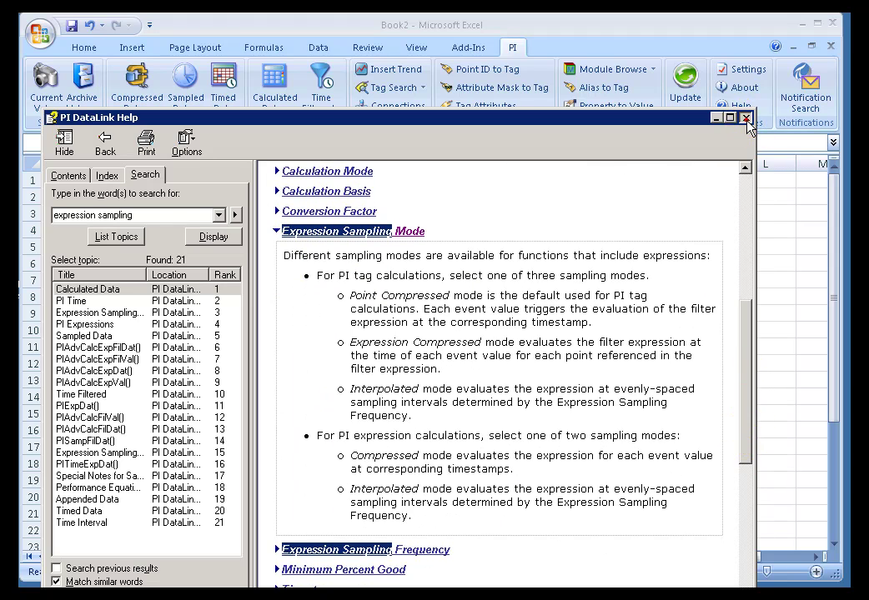
{"action": "left_click", "coordinate": [744, 119]}
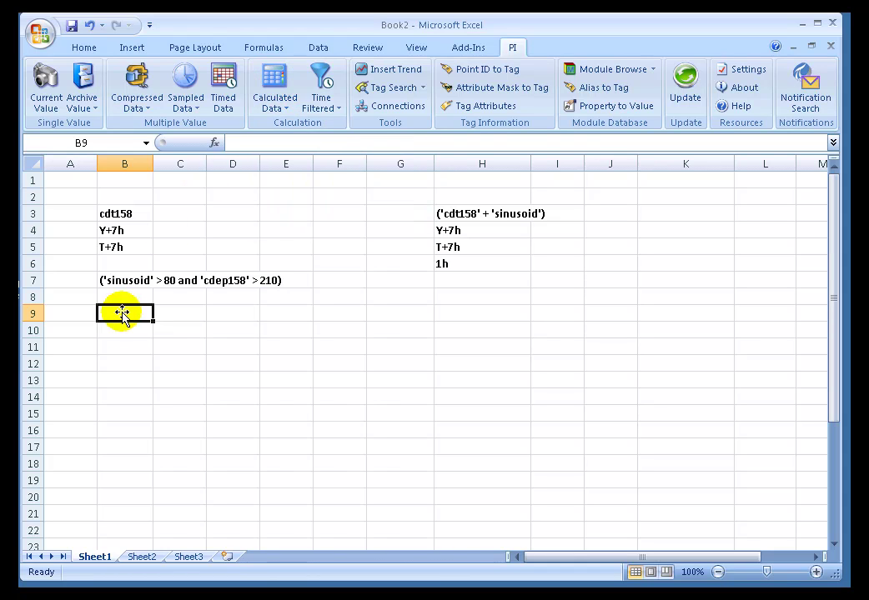
Start a Calculated Data function for output cell B9 with tagname from B3, start time from B4 and end time from B5
{"action": "left_click", "coordinate": [277, 87]}
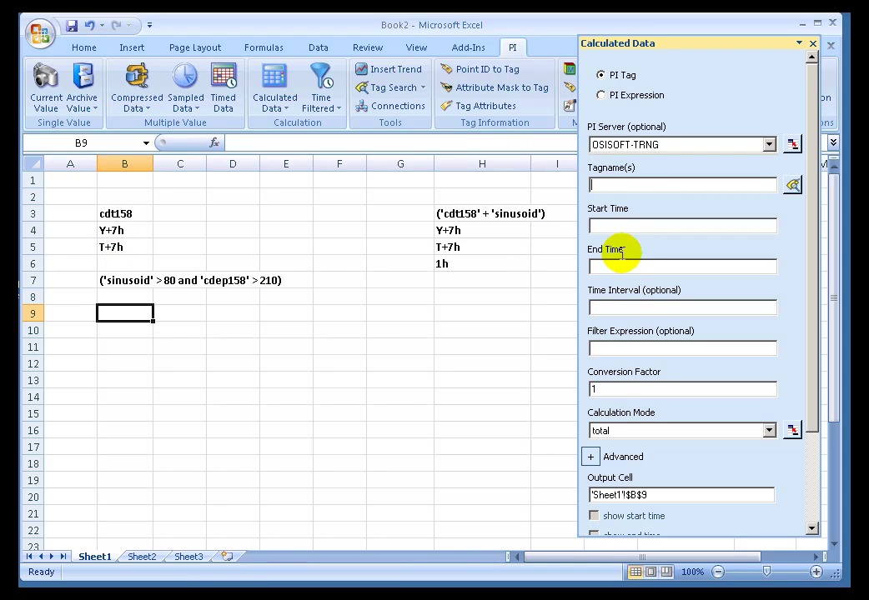
{"action": "left_click", "coordinate": [601, 183]}
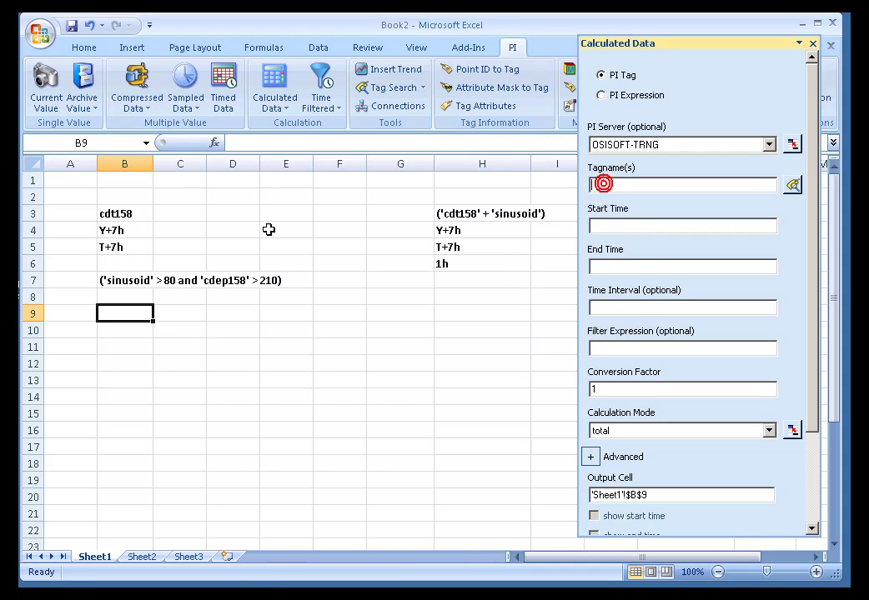
{"action": "left_click", "coordinate": [120, 214]}
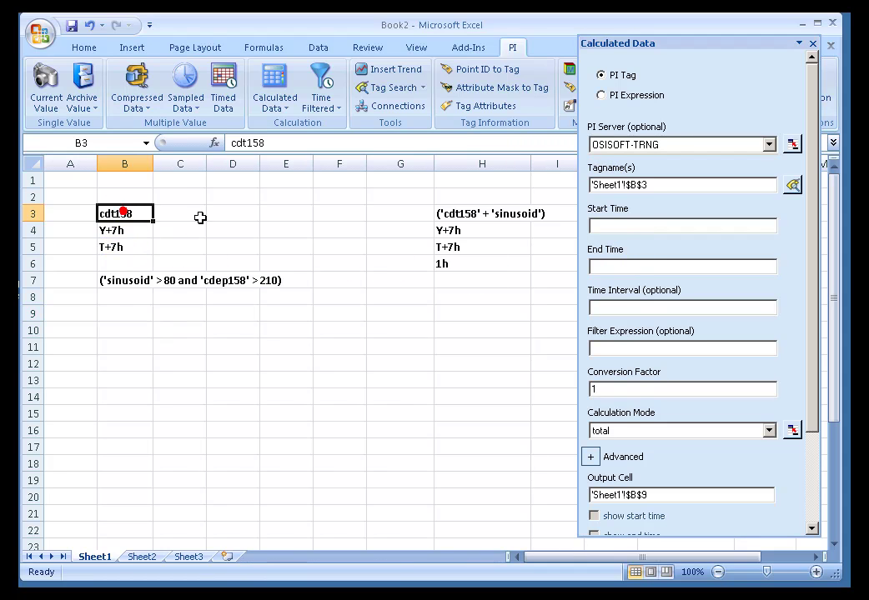
{"action": "left_click", "coordinate": [599, 226]}
{"action": "left_click", "coordinate": [105, 230]}
{"action": "left_click", "coordinate": [609, 268]}
{"action": "left_click", "coordinate": [121, 247]}
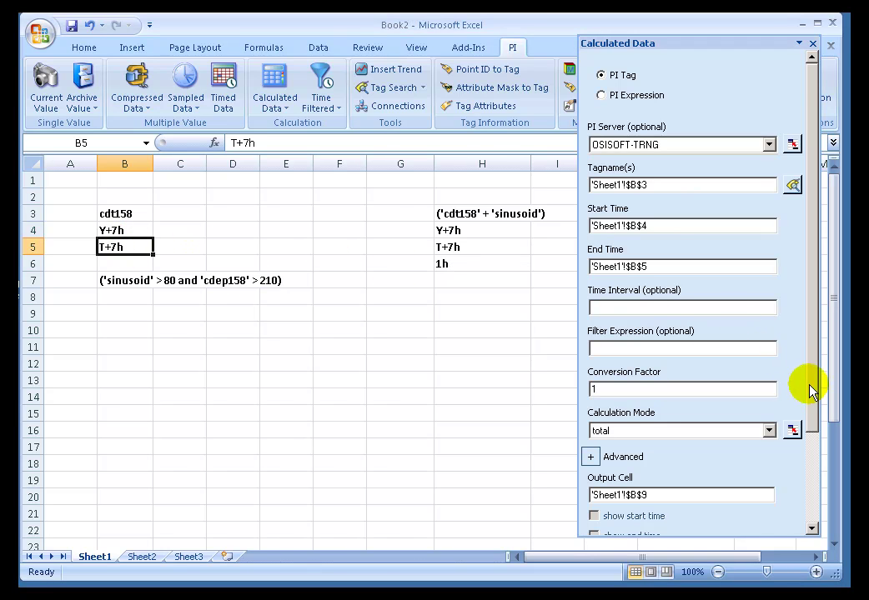
Set the calculation mode to average, expand the advanced options, keep the time-weighted basis and insert the calculation into B9
{"action": "left_click_drag", "start_coordinate": [815, 397], "coordinate": [815, 431]}
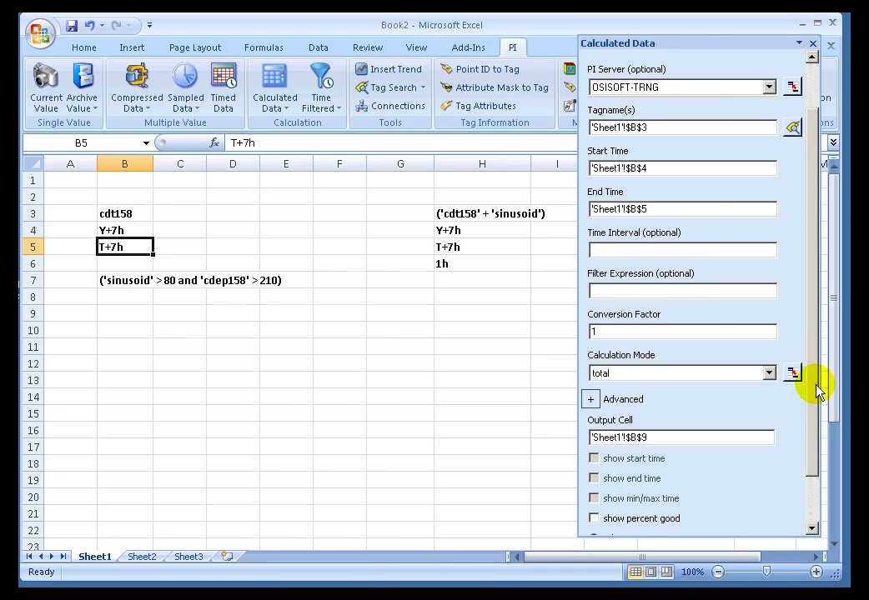
{"action": "left_click_drag", "start_coordinate": [815, 390], "coordinate": [815, 402]}
{"action": "left_click", "coordinate": [768, 353]}
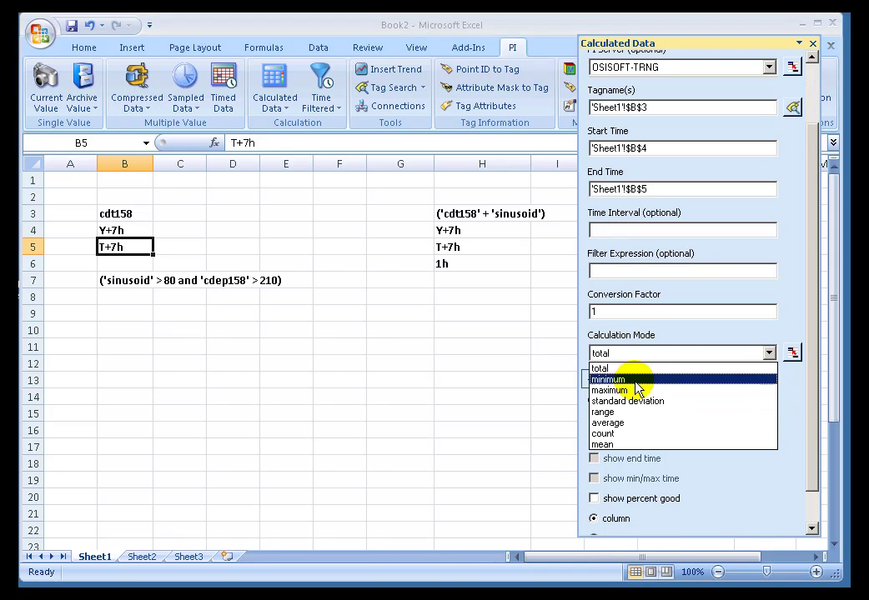
{"action": "left_click", "coordinate": [608, 423]}
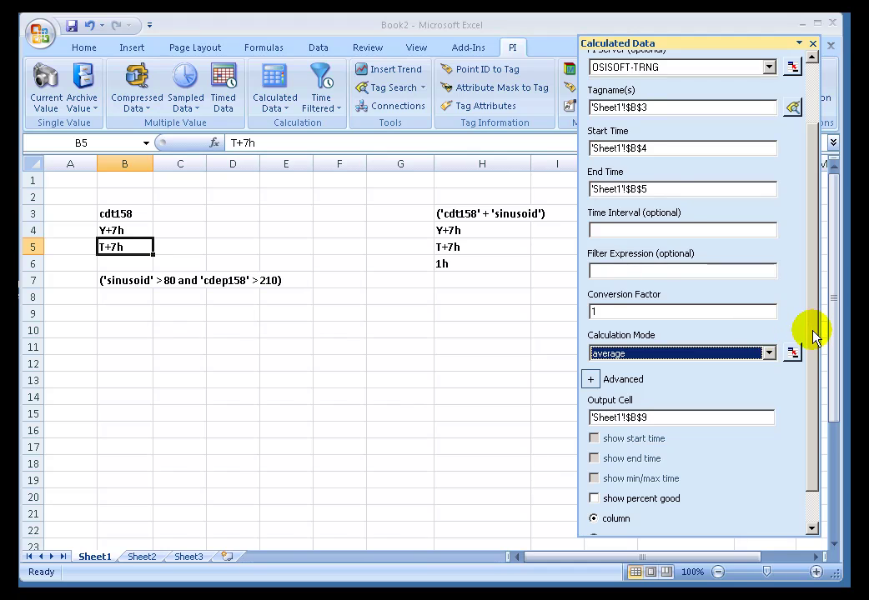
{"action": "scroll", "coordinate": [815, 370], "scroll_direction": "down", "scroll_amount": 2}
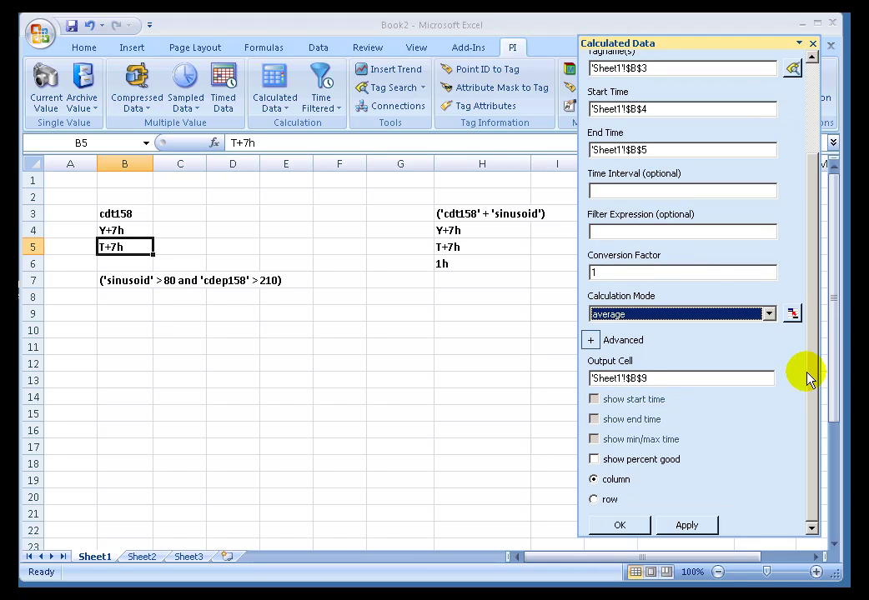
{"action": "left_click", "coordinate": [590, 340]}
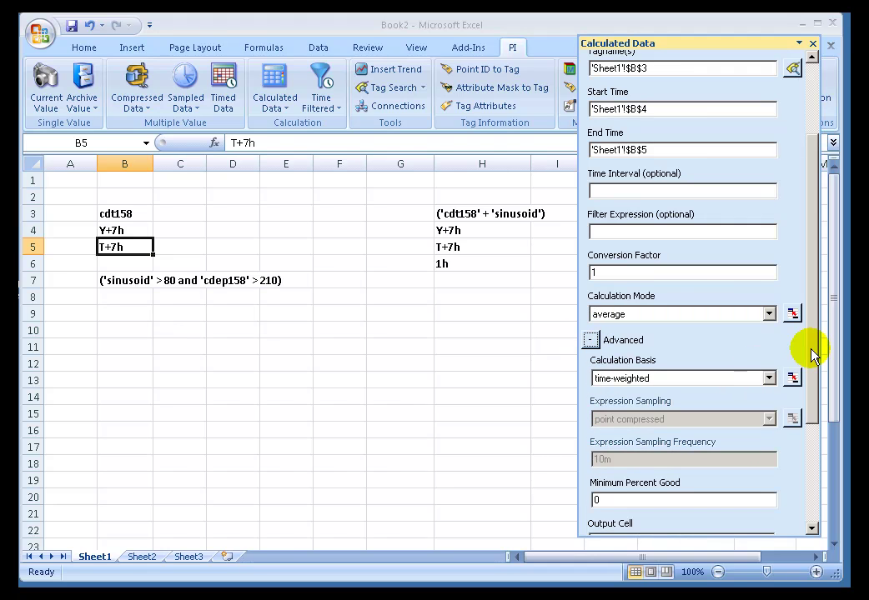
{"action": "scroll", "coordinate": [813, 353], "scroll_direction": "down", "scroll_amount": 1}
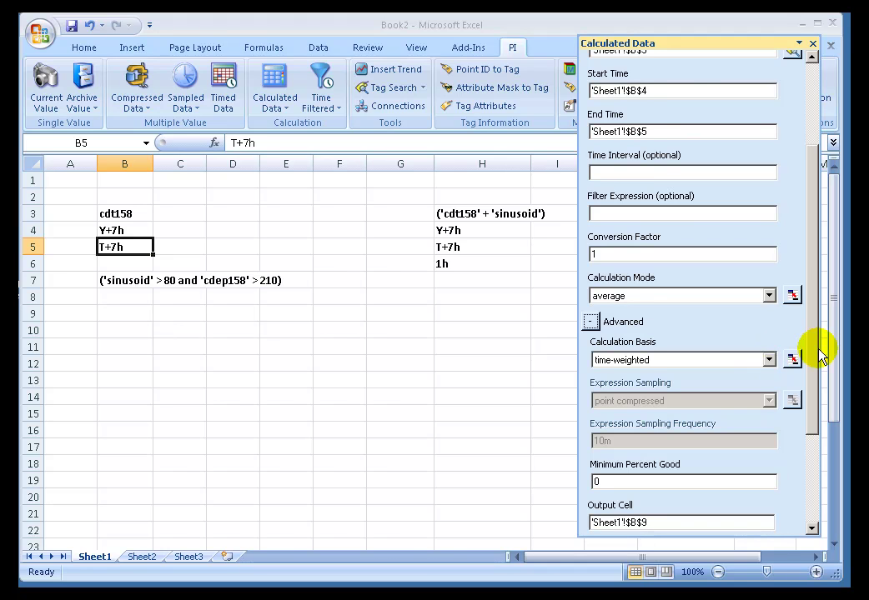
{"action": "scroll", "coordinate": [813, 450], "scroll_direction": "down", "scroll_amount": 5}
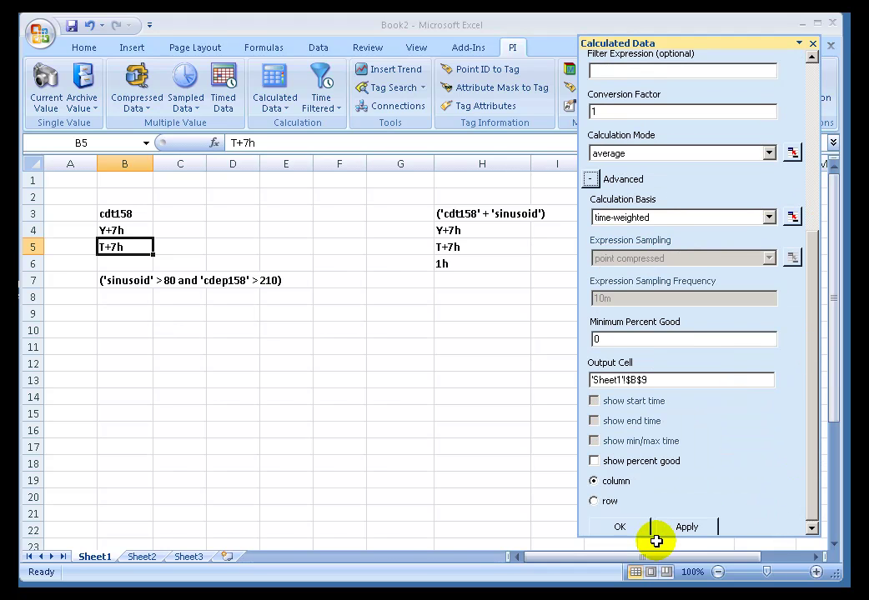
{"action": "left_click", "coordinate": [619, 528]}
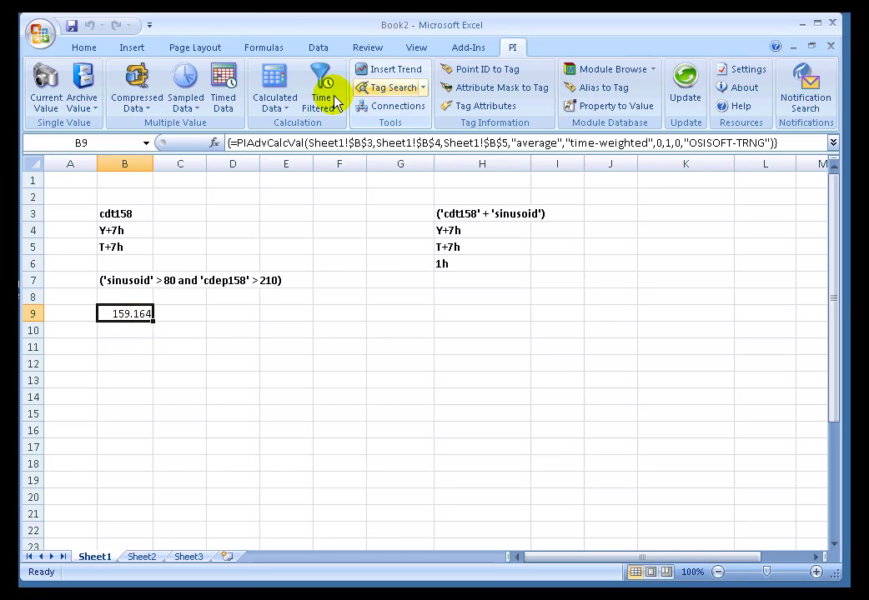
Change the calculation basis of the Calculated Data function in B9 to event-weighted and apply it
{"action": "left_click", "coordinate": [274, 80]}
{"action": "left_click_drag", "start_coordinate": [815, 306], "coordinate": [816, 357]}
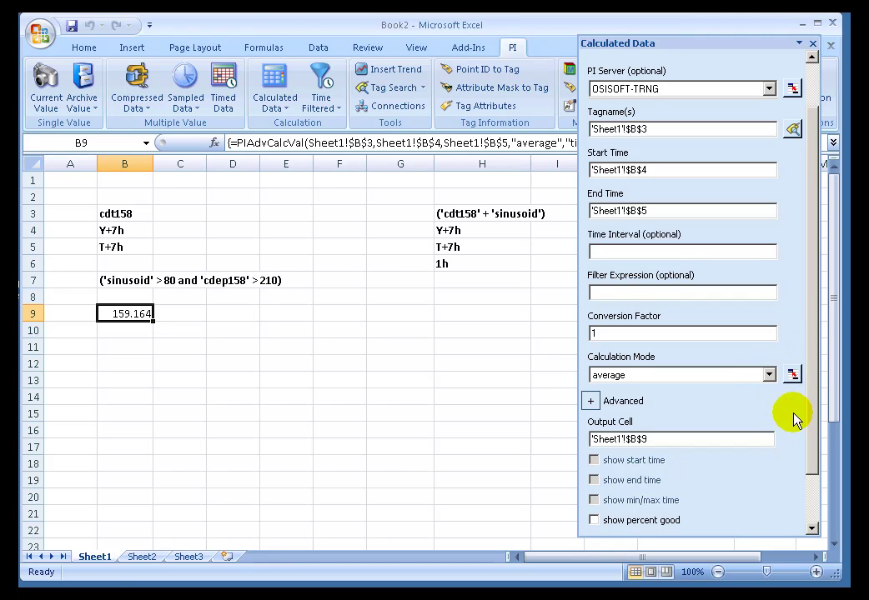
{"action": "left_click", "coordinate": [589, 401]}
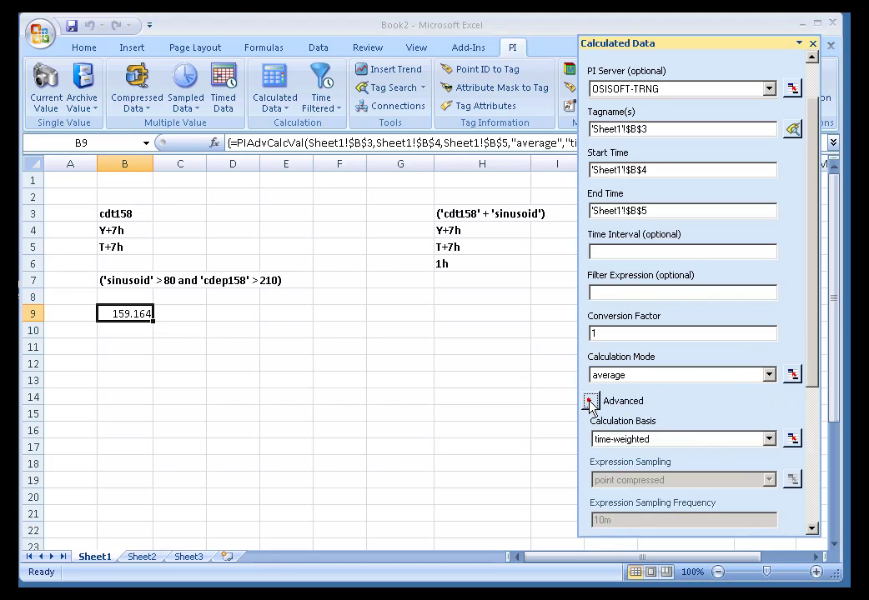
{"action": "left_click", "coordinate": [768, 440]}
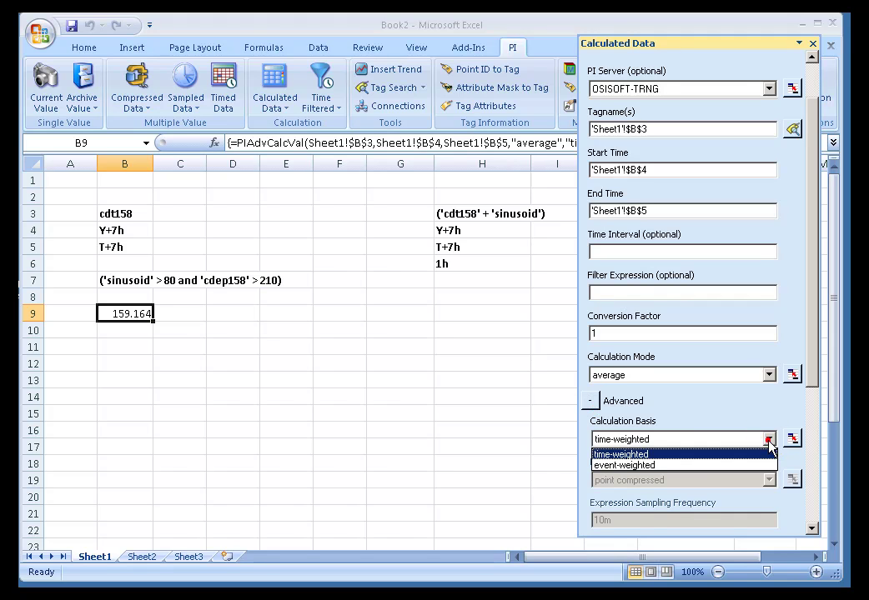
{"action": "left_click", "coordinate": [647, 467]}
{"action": "left_click_drag", "start_coordinate": [815, 403], "coordinate": [783, 501]}
{"action": "left_click", "coordinate": [623, 525]}
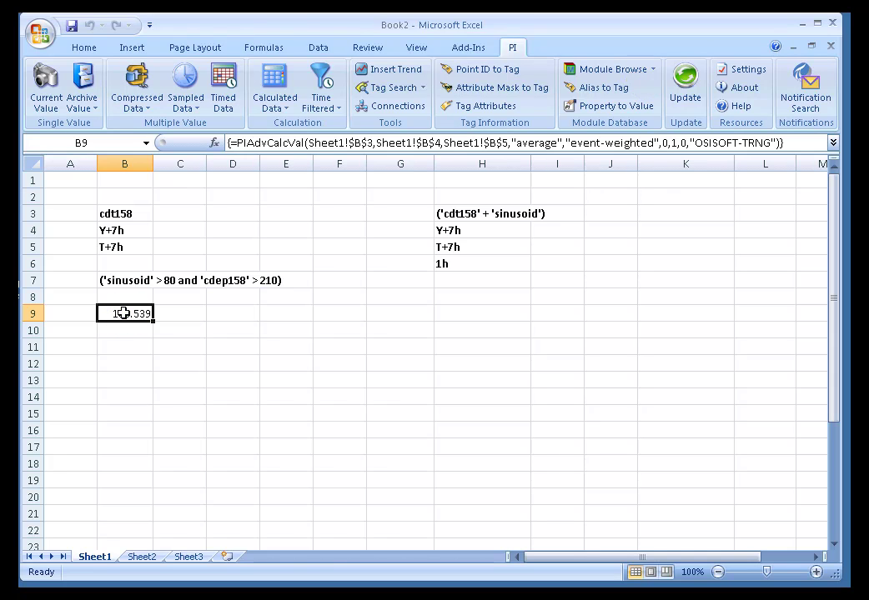
Change the calculation mode of the Calculated Data function in B9 to count and apply it
{"action": "left_click", "coordinate": [275, 88]}
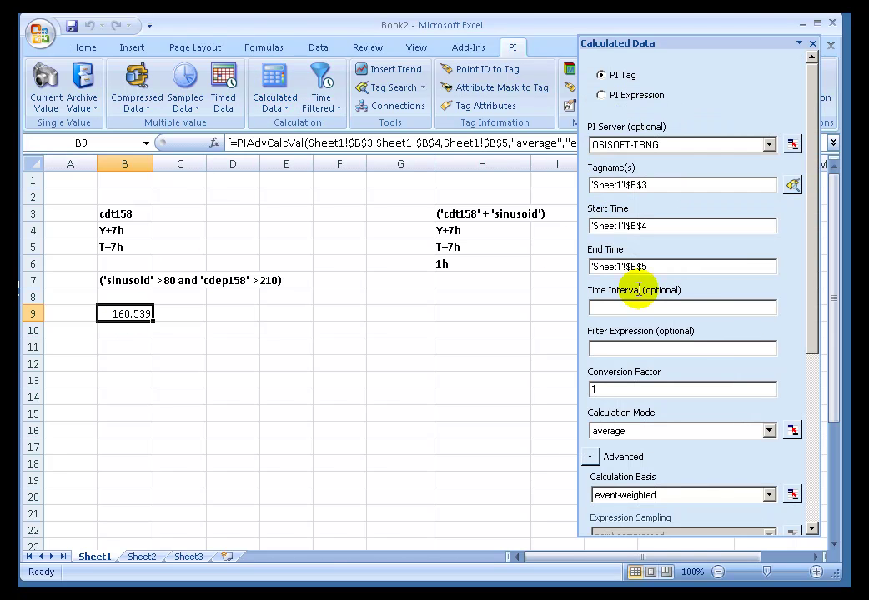
{"action": "left_click", "coordinate": [769, 431]}
{"action": "left_click", "coordinate": [606, 512]}
{"action": "scroll", "coordinate": [813, 397], "scroll_direction": "down", "scroll_amount": 3}
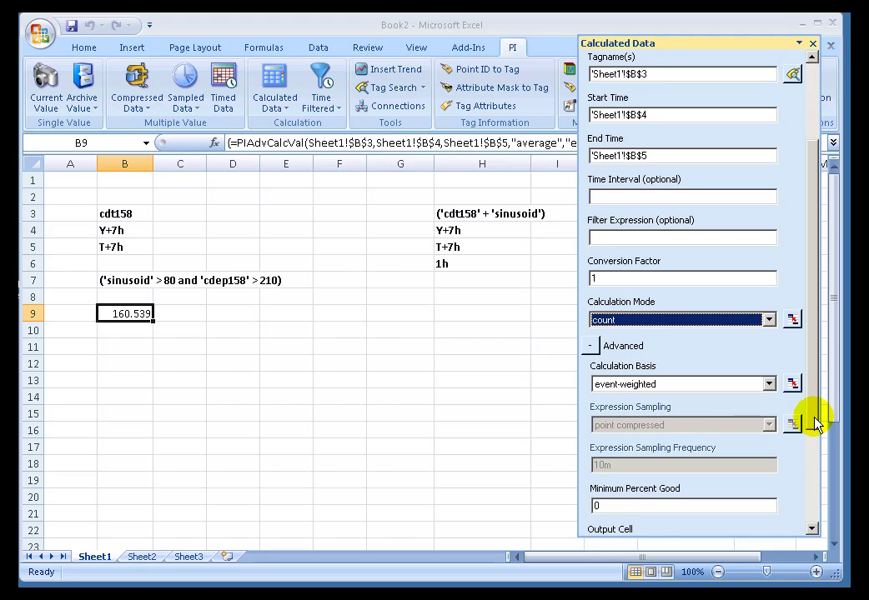
{"action": "scroll", "coordinate": [815, 423], "scroll_direction": "down", "scroll_amount": 1}
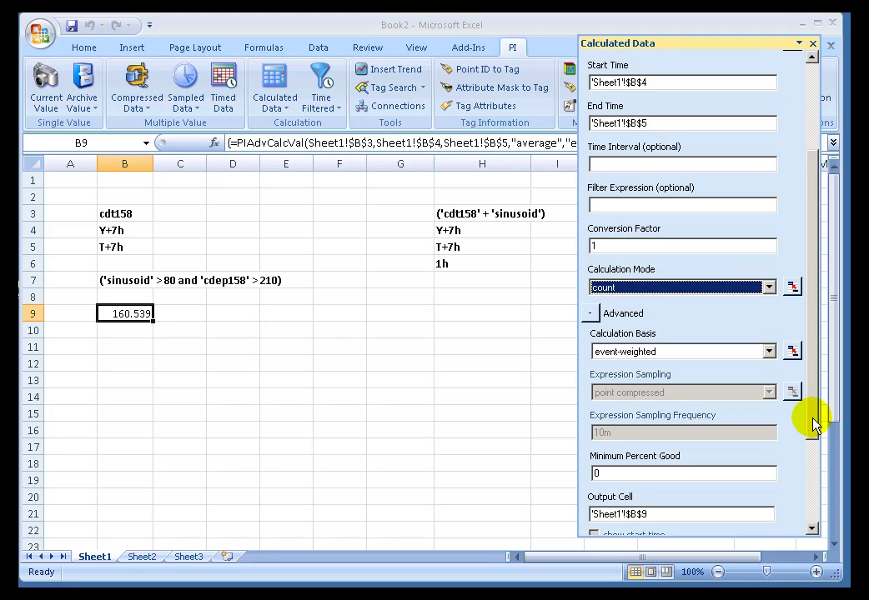
{"action": "scroll", "coordinate": [813, 425], "scroll_direction": "down", "scroll_amount": 2}
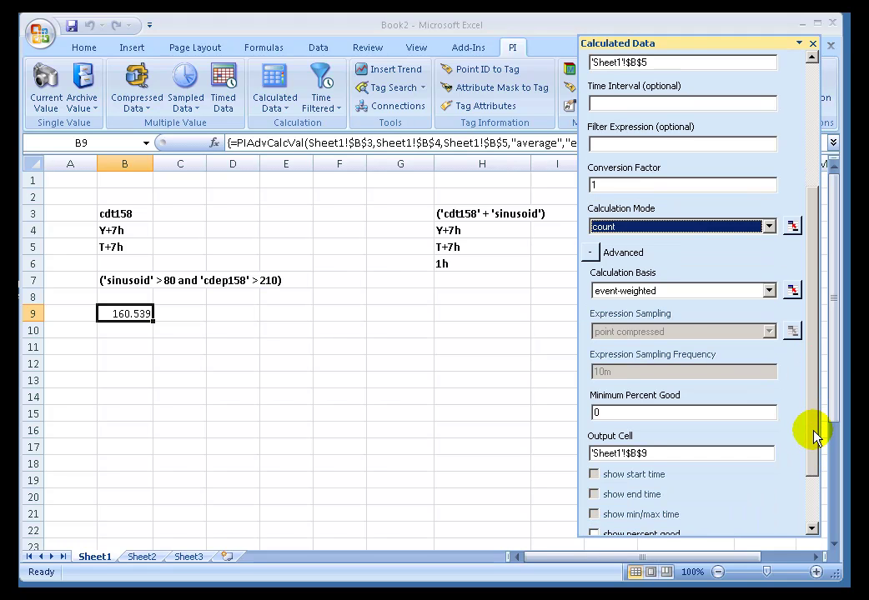
{"action": "left_click_drag", "start_coordinate": [813, 431], "coordinate": [814, 482]}
{"action": "left_click", "coordinate": [636, 525]}
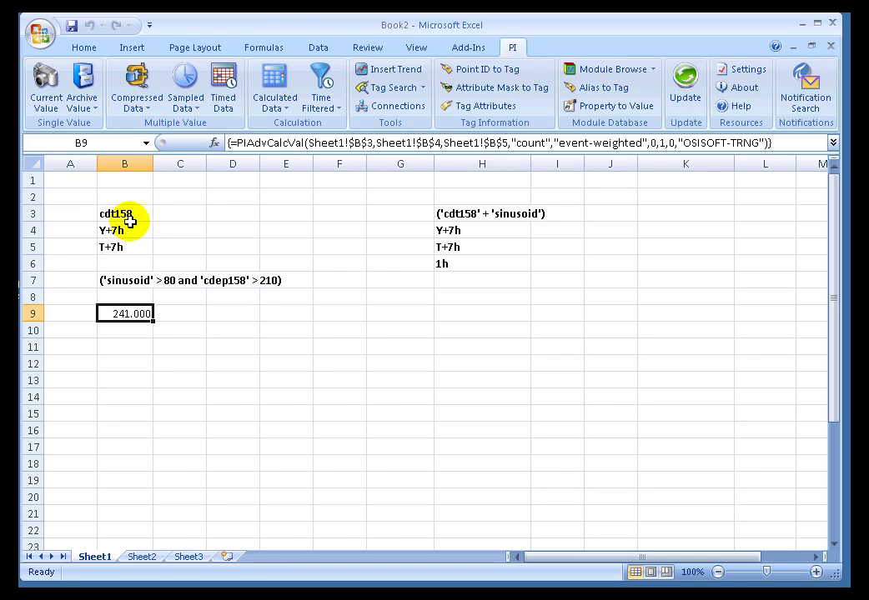
Start a Compressed Data query for output cell F10 with tagname from B3, start time from B4 and end time from B5
{"action": "left_click", "coordinate": [334, 312]}
{"action": "left_click", "coordinate": [334, 330]}
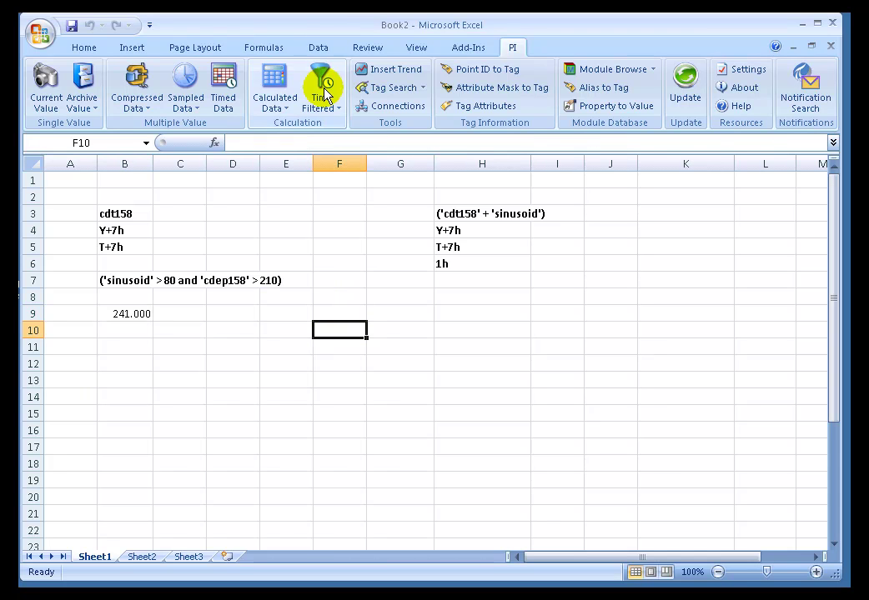
{"action": "left_click", "coordinate": [136, 90]}
{"action": "left_click", "coordinate": [121, 214]}
{"action": "left_click", "coordinate": [632, 226]}
{"action": "left_click", "coordinate": [125, 230]}
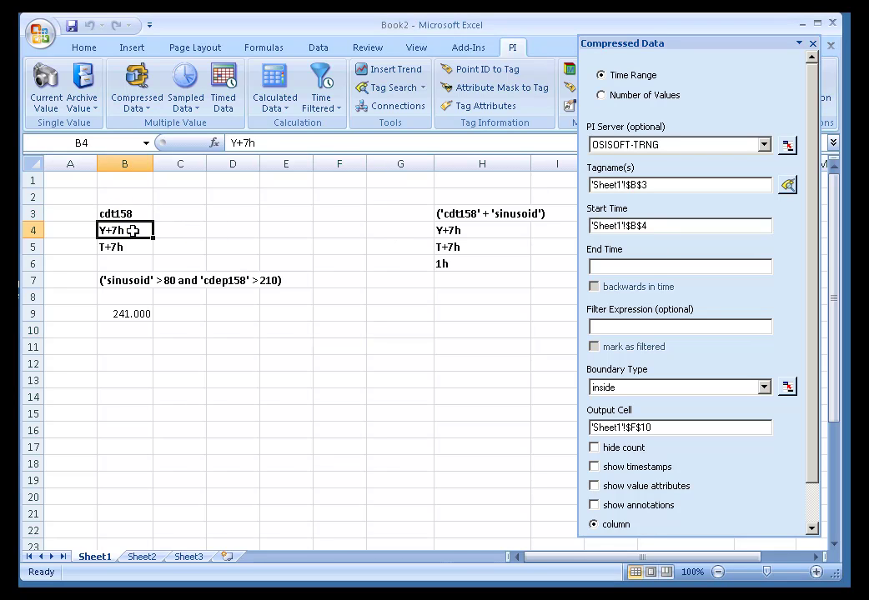
{"action": "left_click", "coordinate": [646, 267]}
{"action": "left_click", "coordinate": [129, 247]}
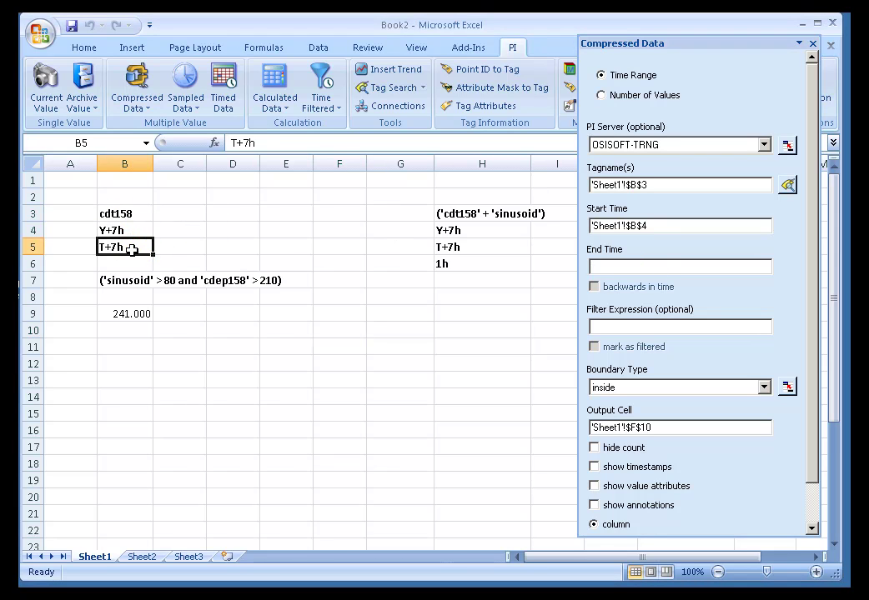
Include timestamps in the Compressed Data query, keep the column layout and insert the results at F10
{"action": "left_click", "coordinate": [597, 467]}
{"action": "left_click_drag", "start_coordinate": [815, 447], "coordinate": [815, 492]}
{"action": "left_click", "coordinate": [620, 525]}
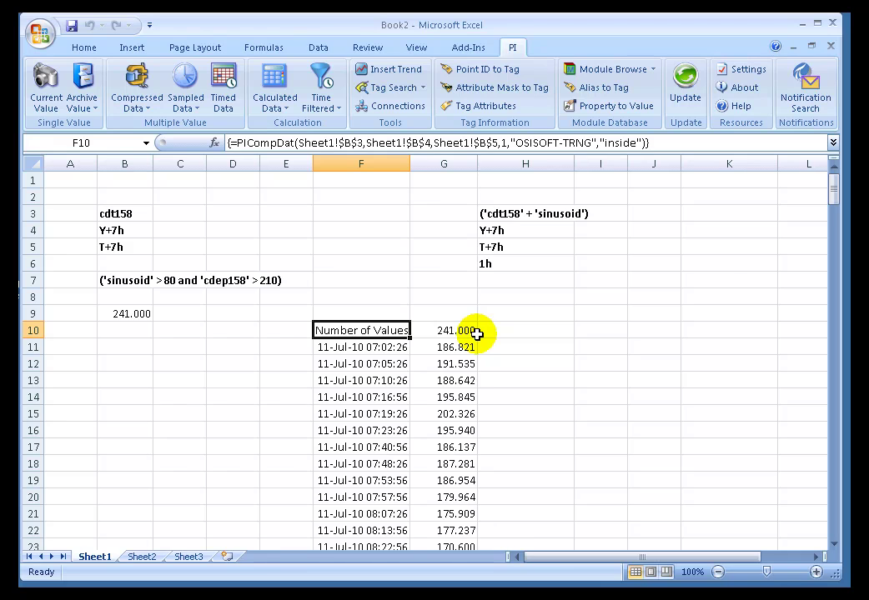
Delete the whole compressed data output starting at F10
{"action": "key", "text": "ctrl+shift+End"}
{"action": "key", "text": "Delete"}
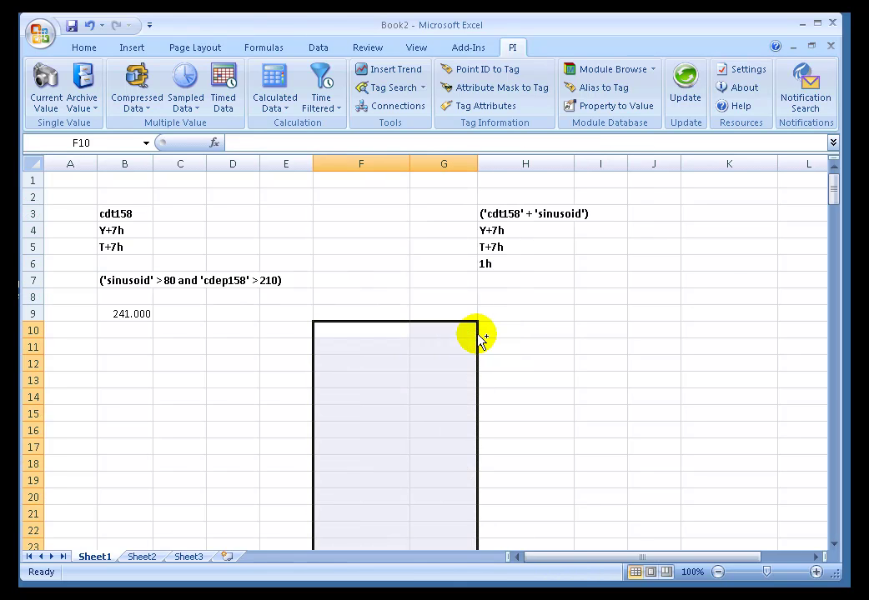
{"action": "key", "text": "ctrl+Home"}
Change the calculation basis of the count-mode Calculated Data function in B9 to time-weighted and apply it
{"action": "left_click", "coordinate": [126, 313]}
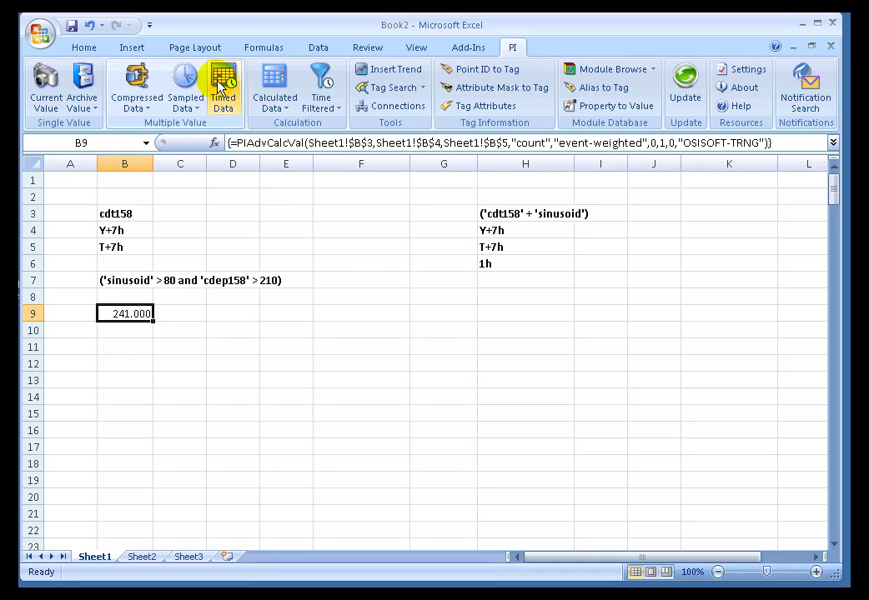
{"action": "left_click", "coordinate": [273, 83]}
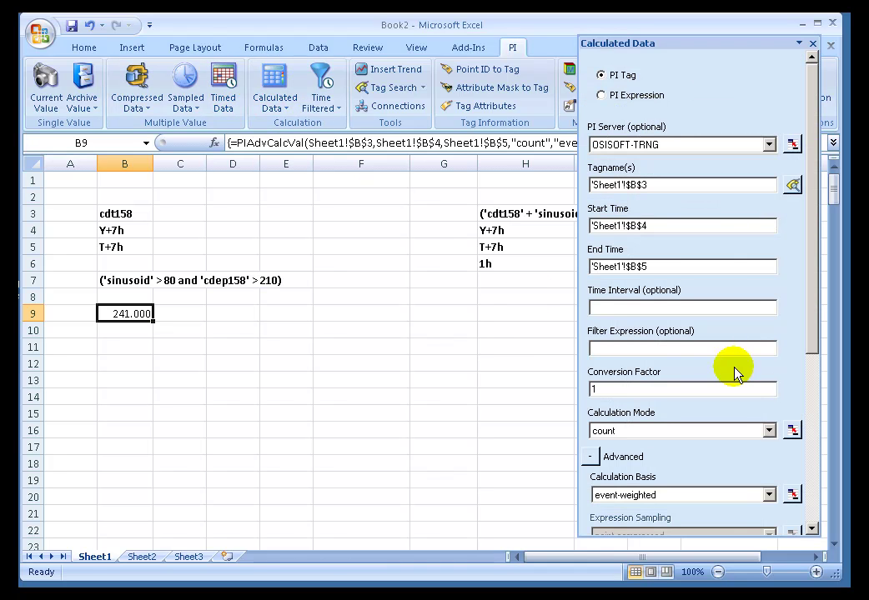
{"action": "left_click", "coordinate": [771, 496]}
{"action": "left_click", "coordinate": [658, 509]}
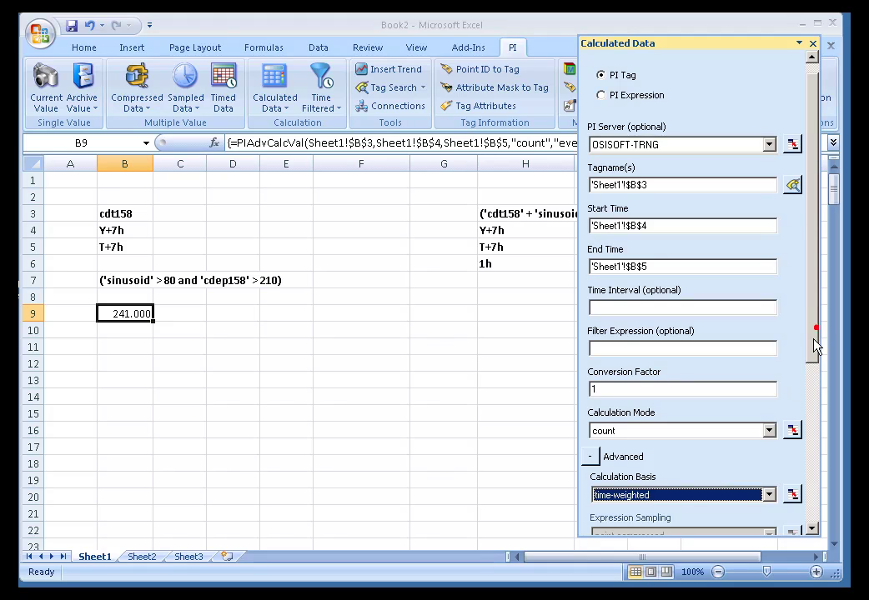
{"action": "left_click_drag", "start_coordinate": [814, 345], "coordinate": [810, 500]}
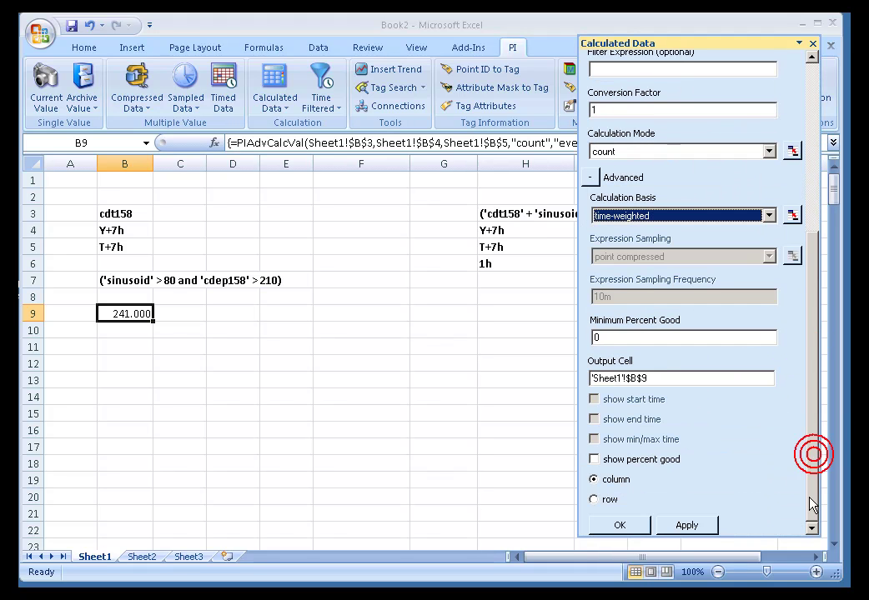
{"action": "left_click", "coordinate": [620, 526]}
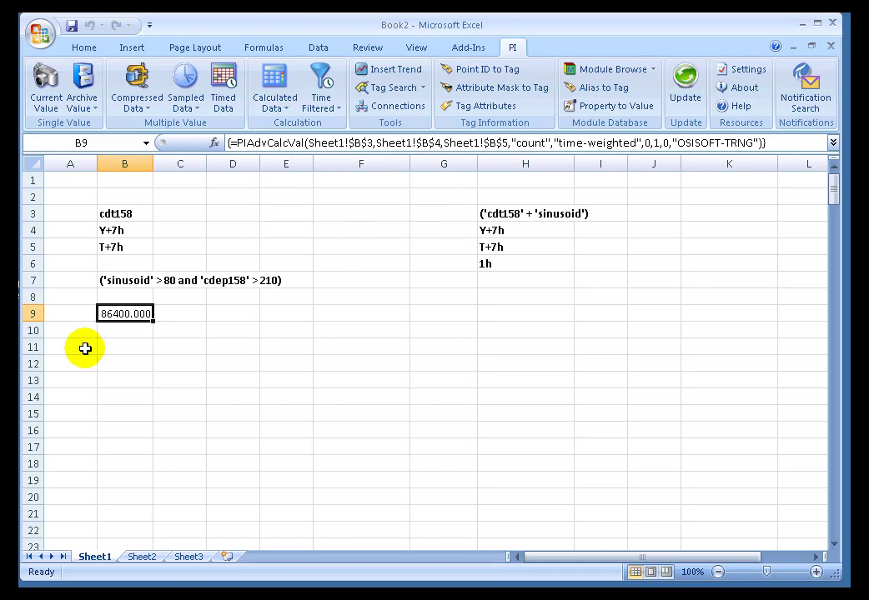
Reopen the Calculated Data function in B9 for editing and expand its advanced options
{"action": "left_click", "coordinate": [277, 77]}
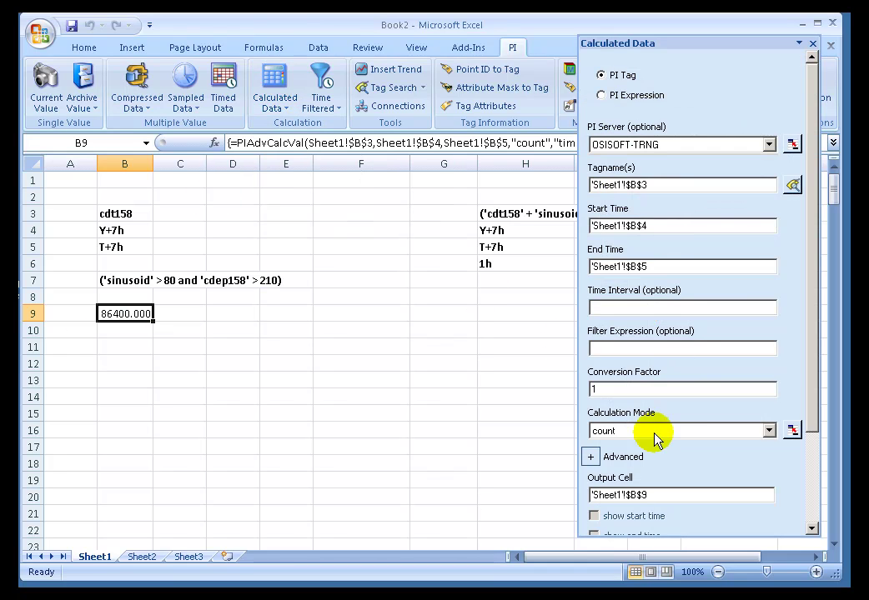
{"action": "left_click", "coordinate": [591, 458]}
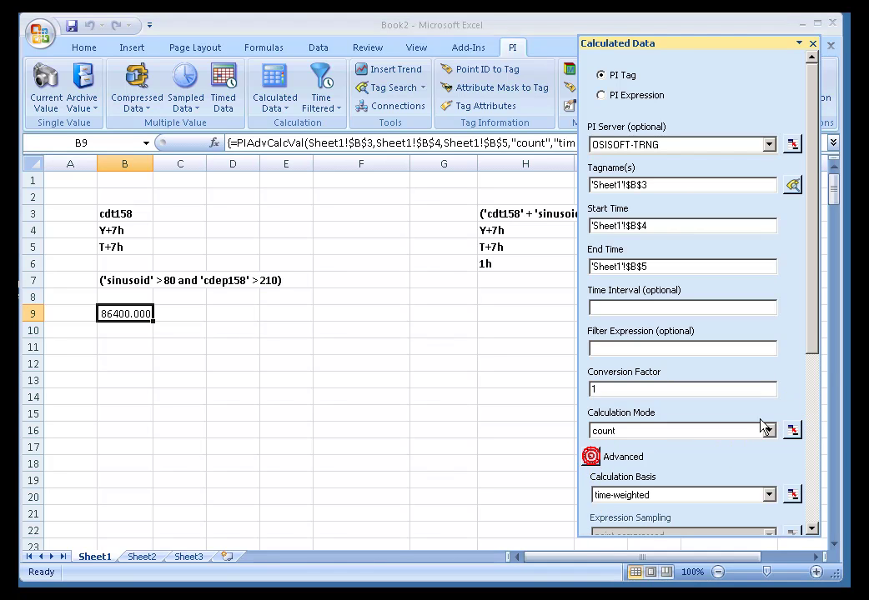
{"action": "left_click", "coordinate": [813, 382]}
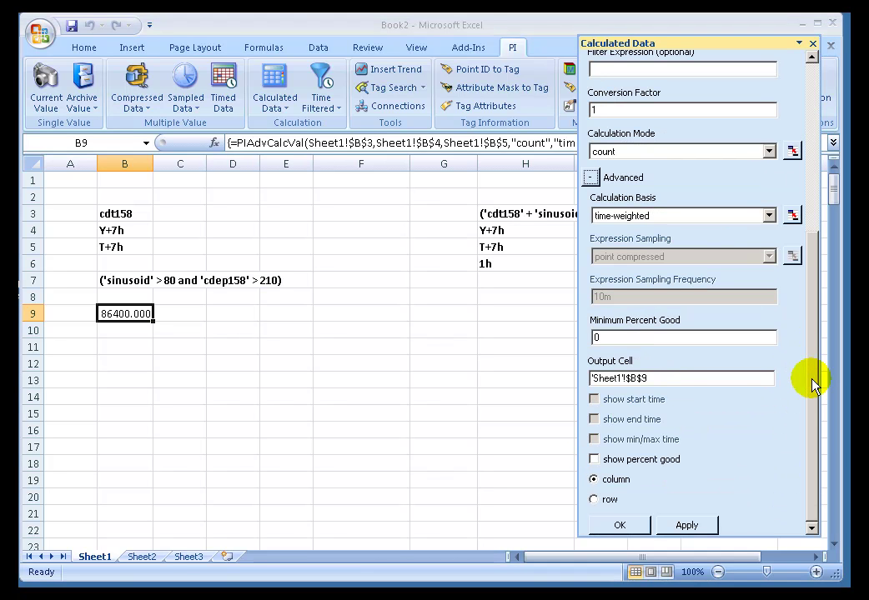